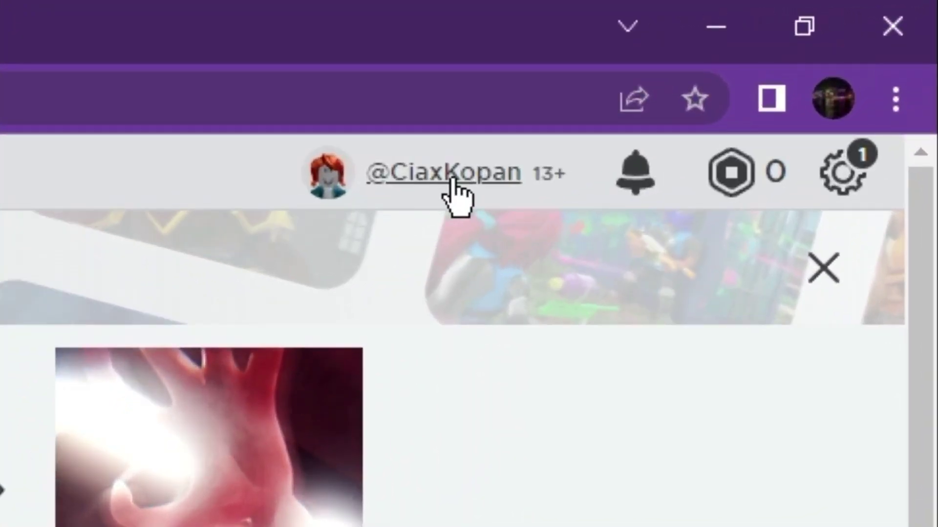
# Open the store section of the account's own place from the creations on its profile
pyautogui.click(452, 180)
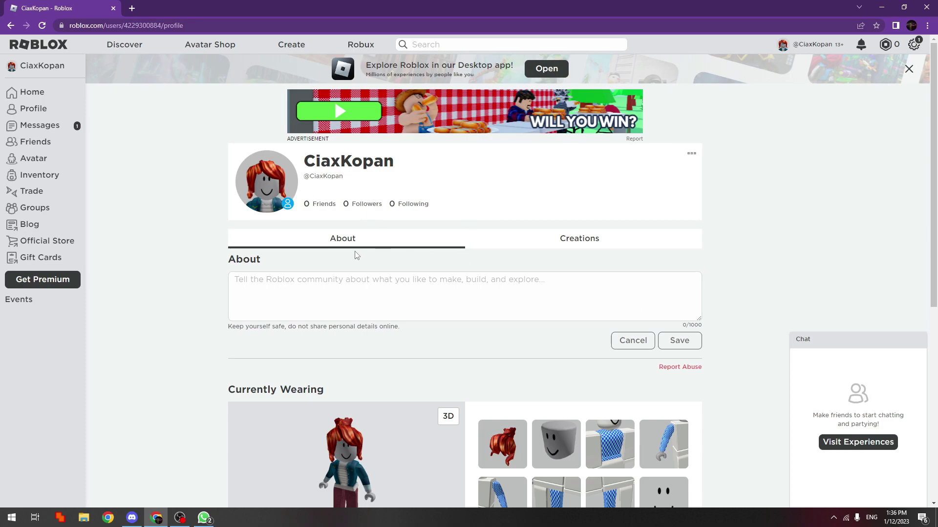
pyautogui.click(570, 241)
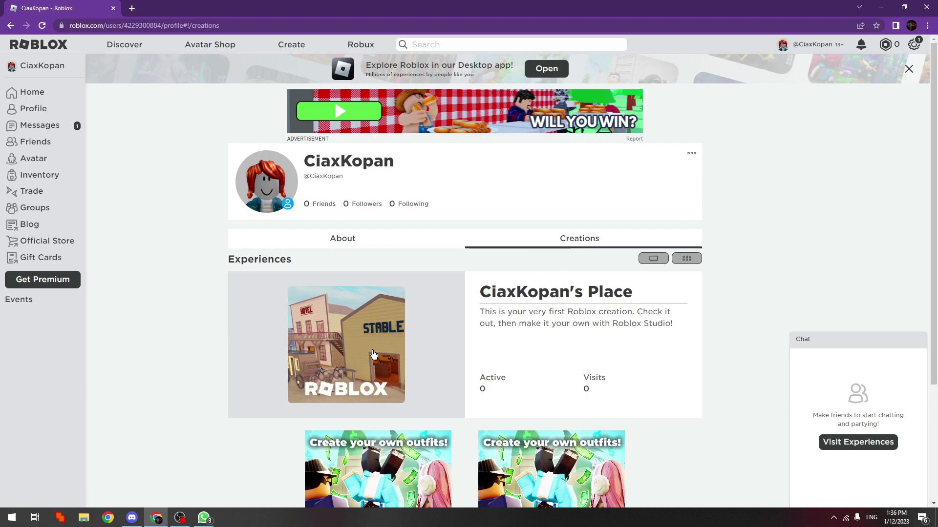
pyautogui.click(355, 357)
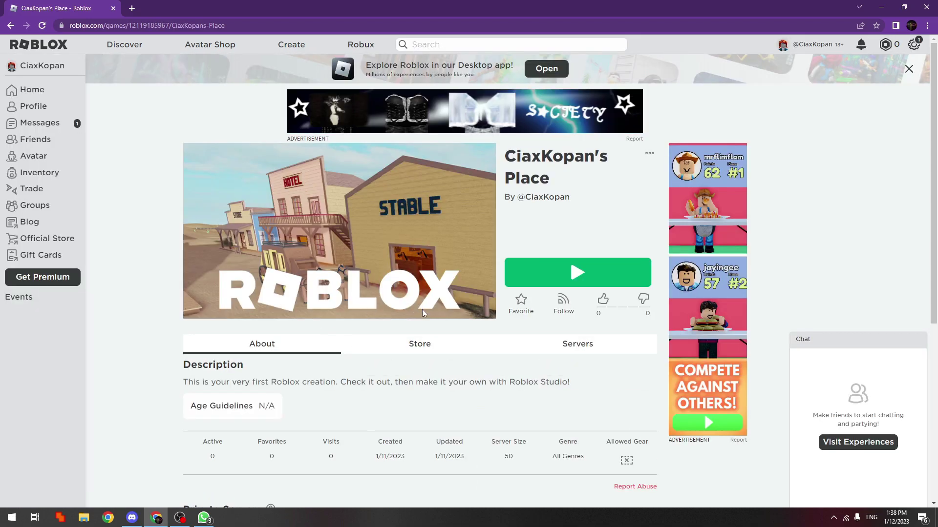
pyautogui.click(424, 350)
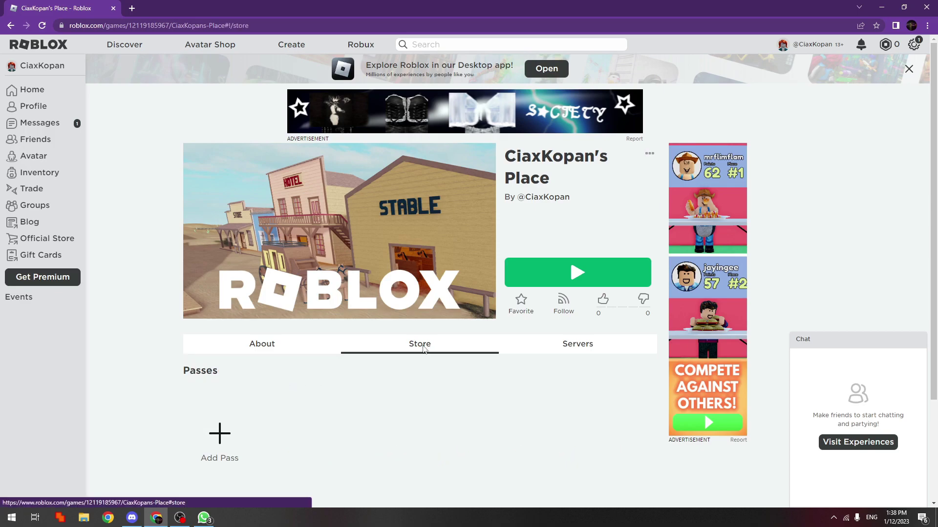
# Start adding a pass and open the pass creation form for the account's own place from its managed experiences
pyautogui.click(221, 437)
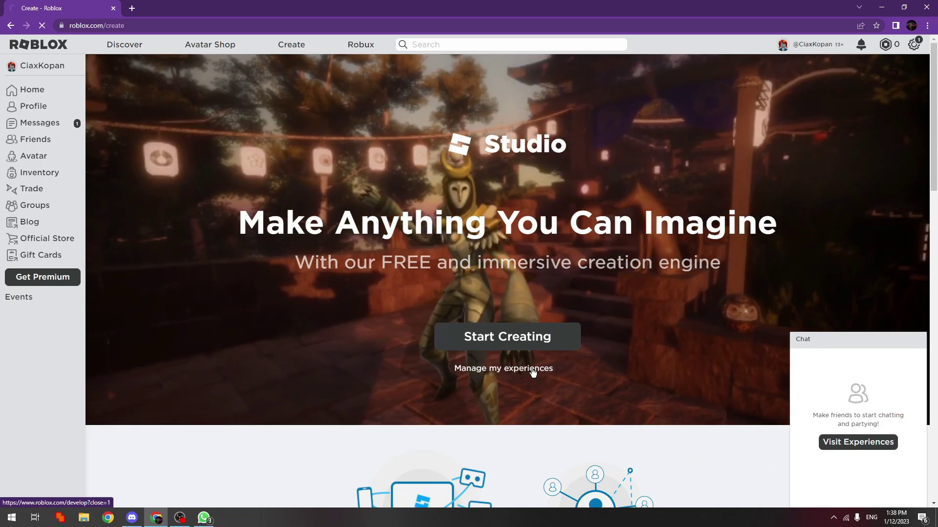
pyautogui.click(553, 259)
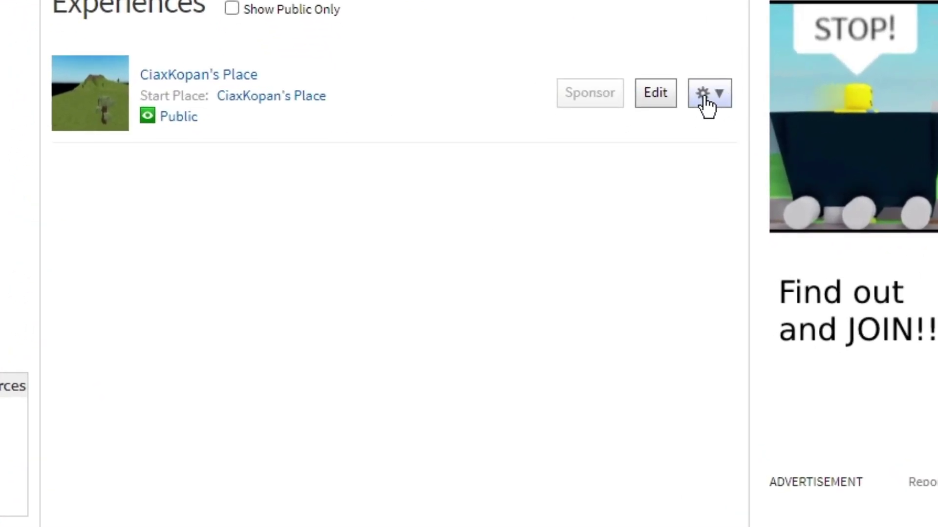
pyautogui.click(706, 106)
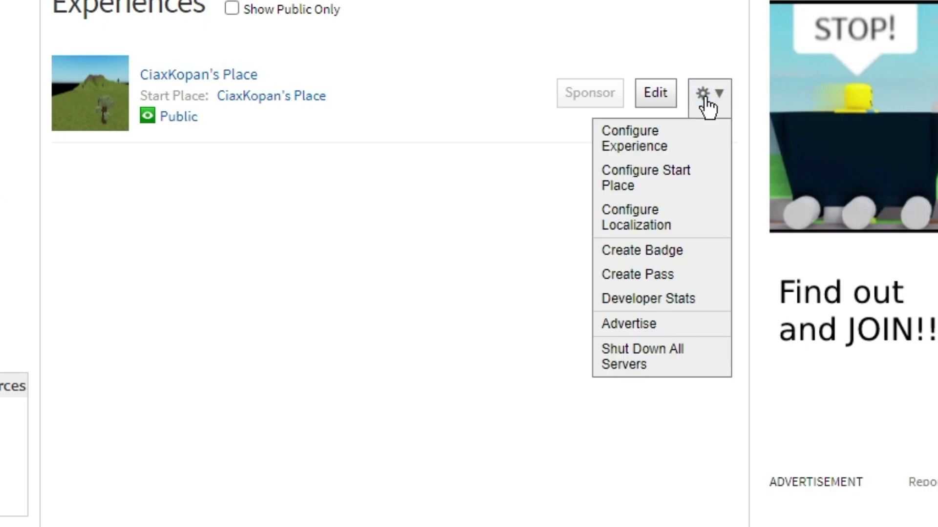
pyautogui.click(632, 279)
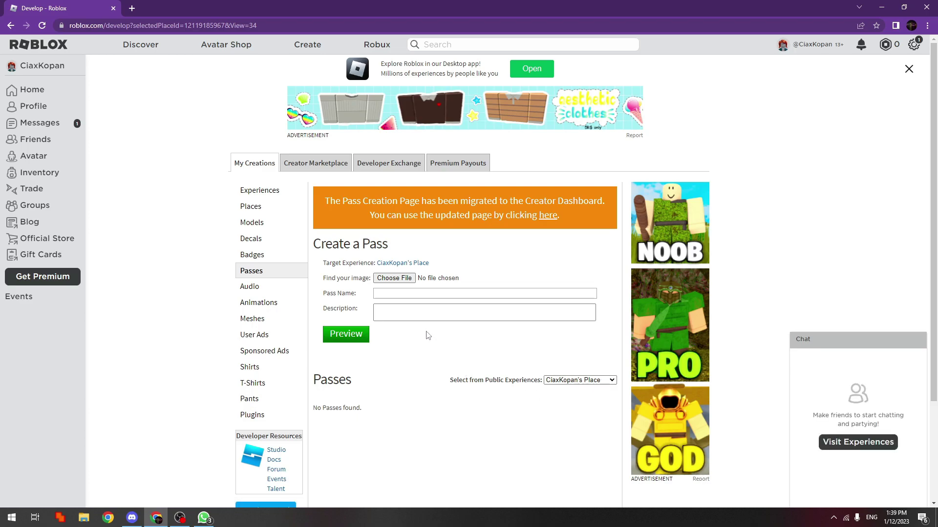
# Choose the 2023 image ending in "_33 (1).jpg" from the kotek folder in Downloads as the pass image
pyautogui.click(399, 281)
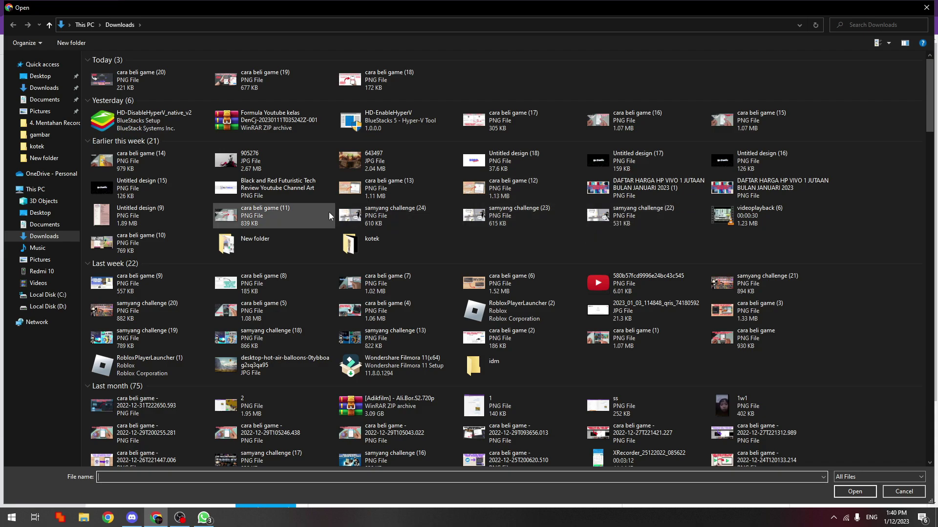
pyautogui.doubleClick(354, 241)
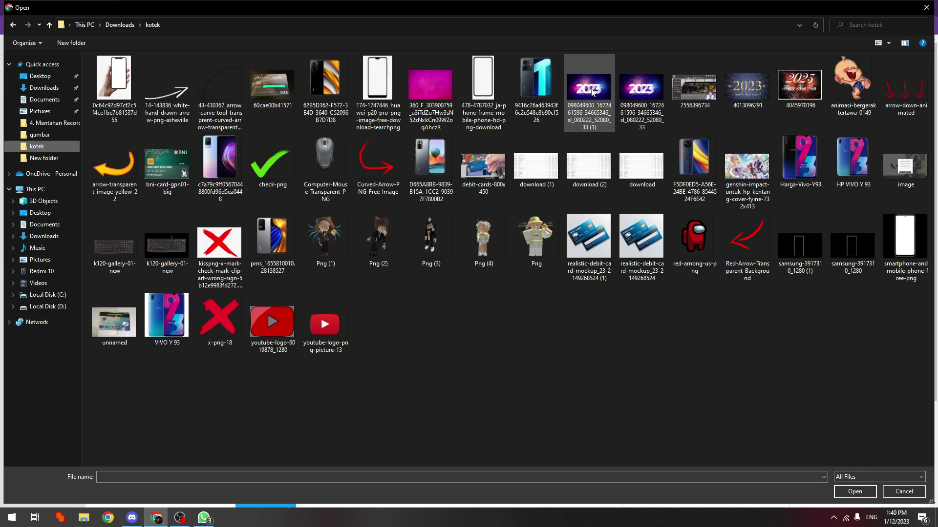
pyautogui.doubleClick(597, 91)
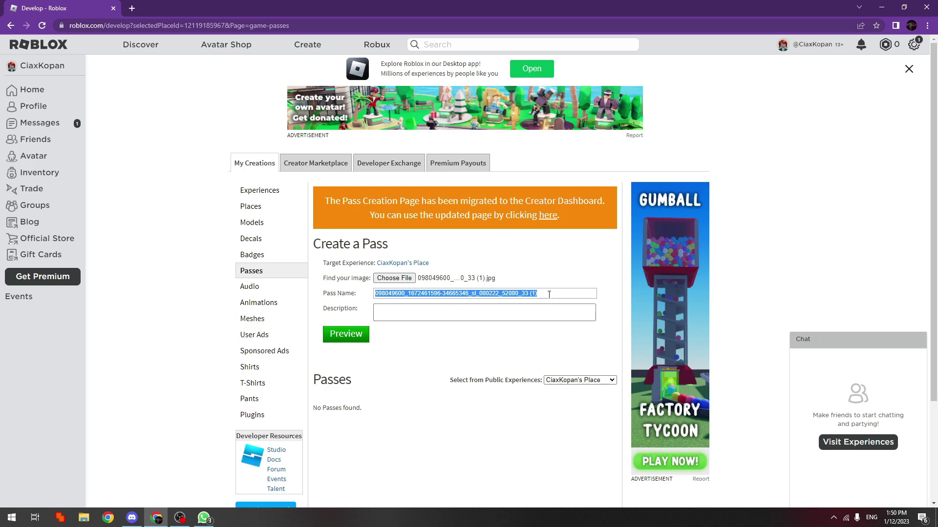
# Name the pass "kirim disini", describe it as "terimakasih", and verify its upload
pyautogui.press('BackSpace')
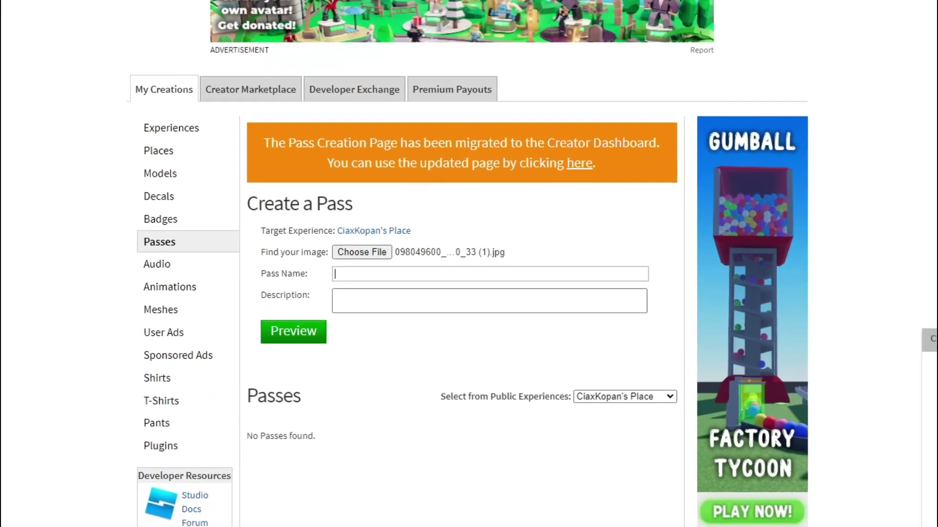
pyautogui.write('k')
pyautogui.write('irim disini')
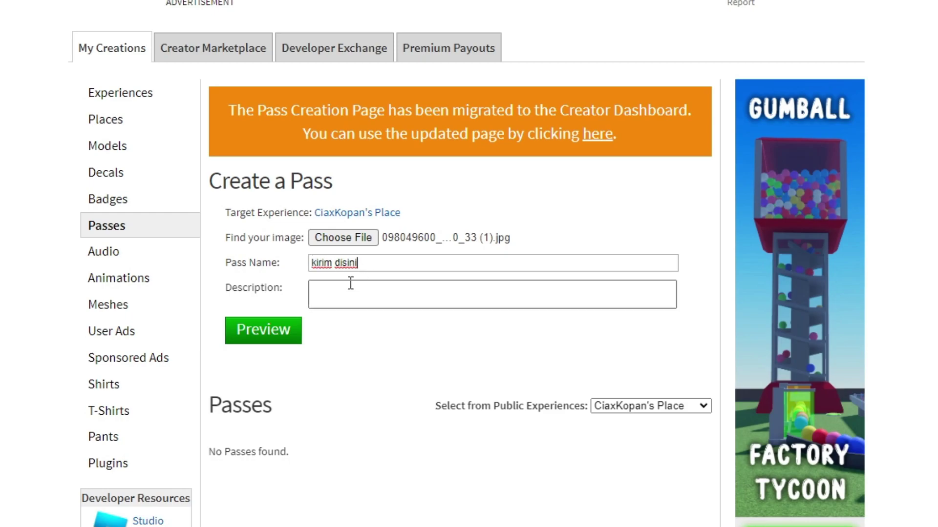
pyautogui.click(366, 297)
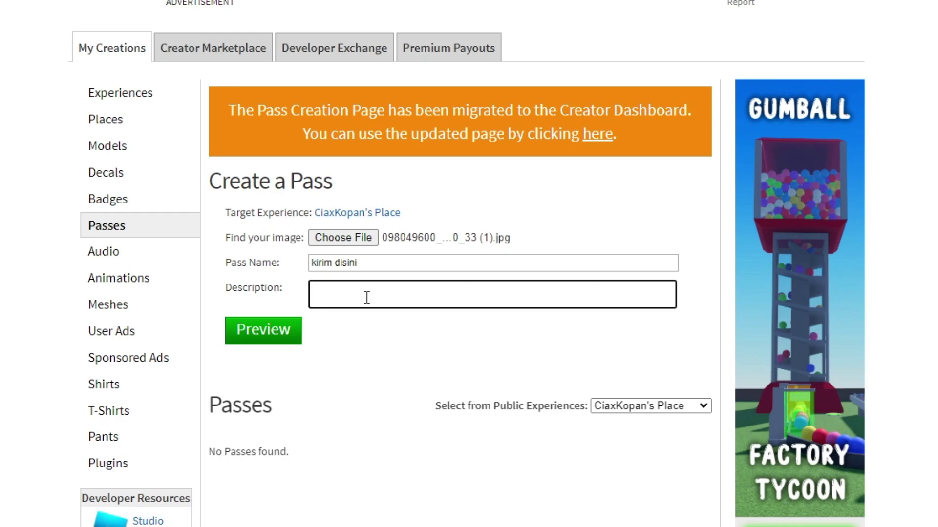
pyautogui.write('terimakasih')
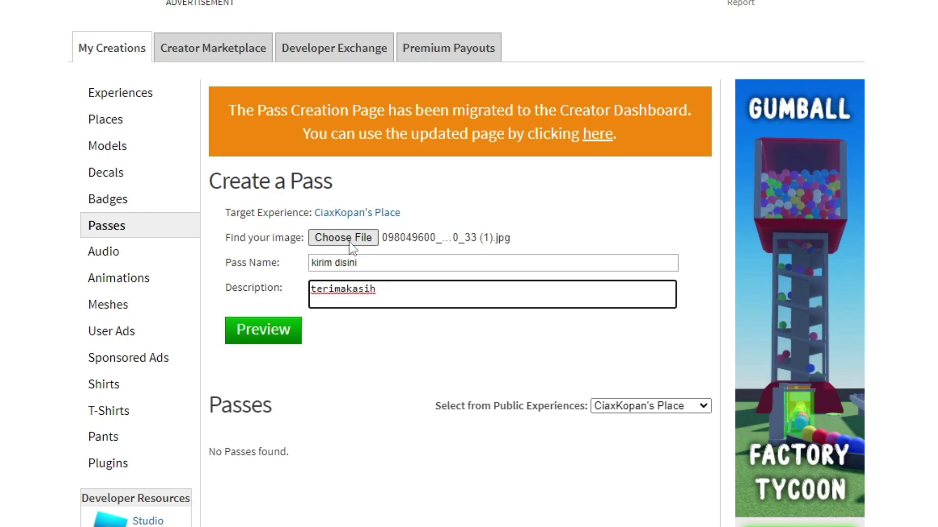
pyautogui.click(279, 342)
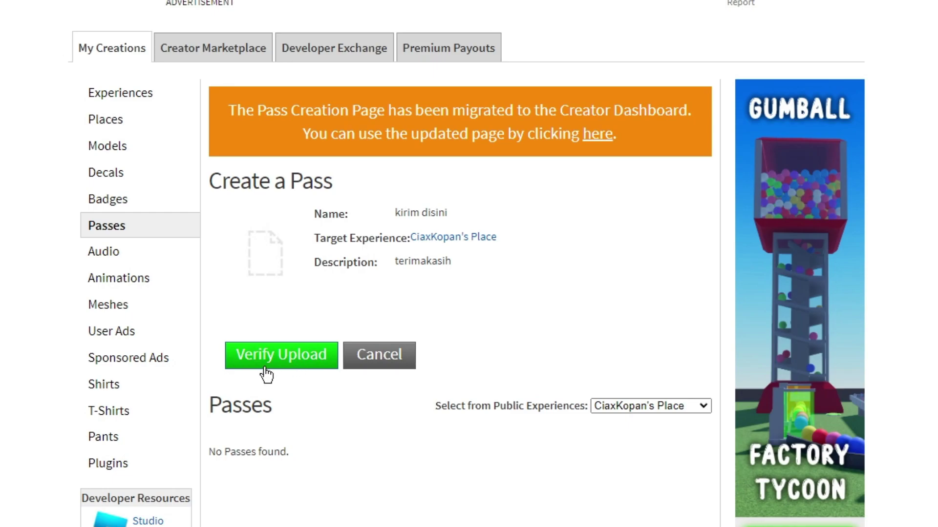
pyautogui.click(280, 362)
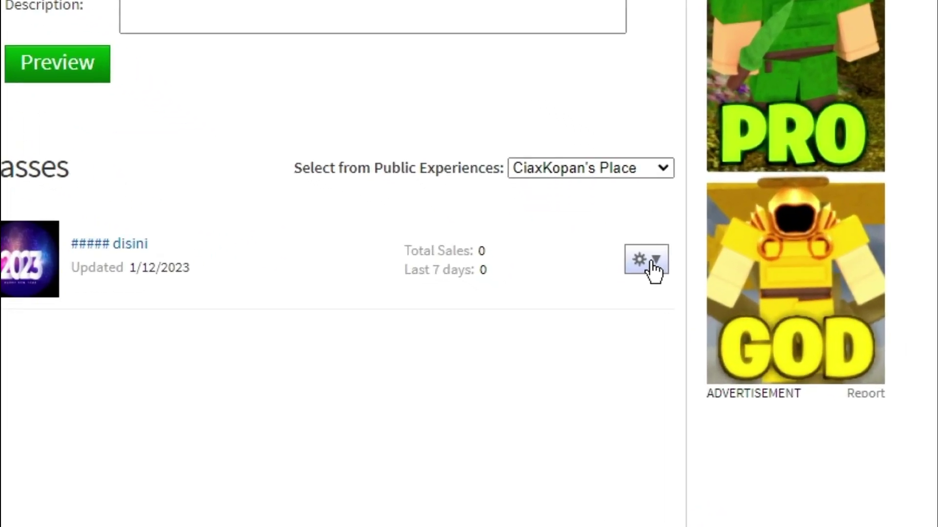
# Open the uploaded pass's sales configuration and enable Item for Sale
pyautogui.click(654, 250)
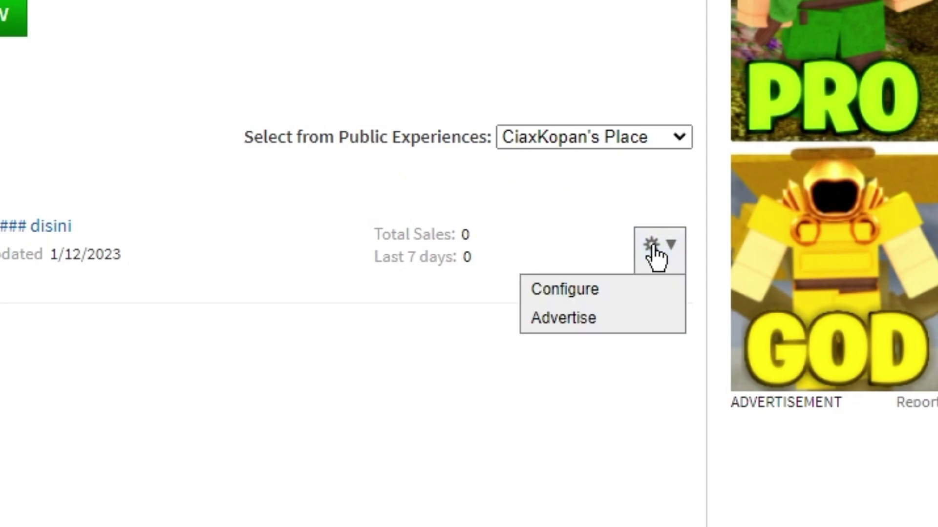
pyautogui.click(598, 291)
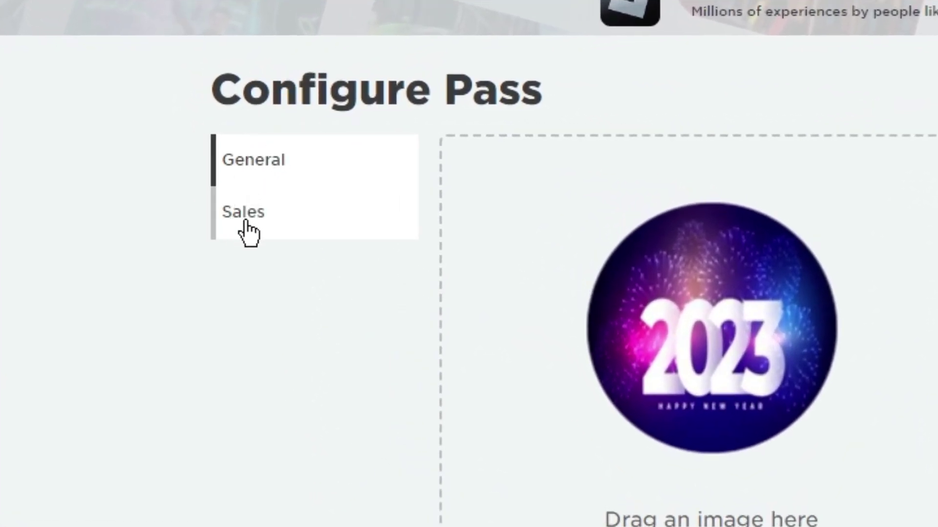
pyautogui.click(247, 228)
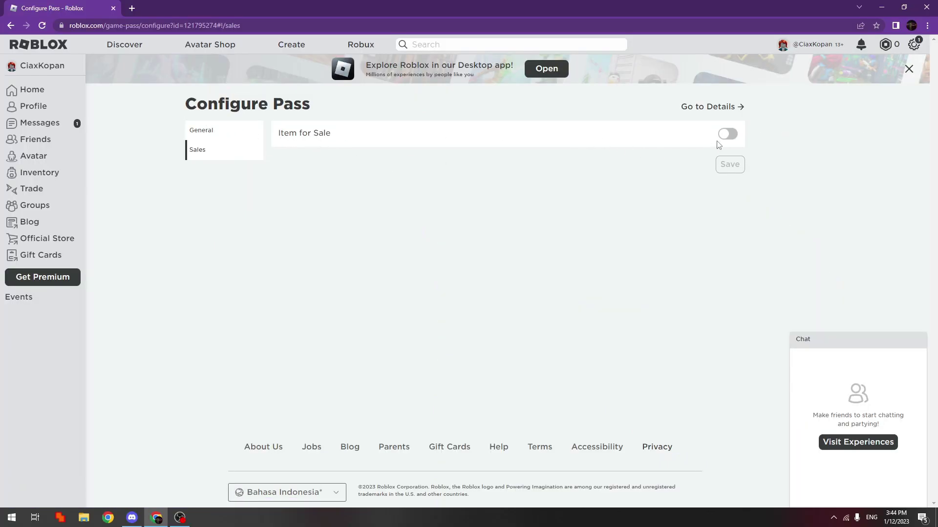
pyautogui.click(727, 135)
# Set the pass price to 100 Robux
pyautogui.moveTo(401, 164); pyautogui.dragTo(370, 162)
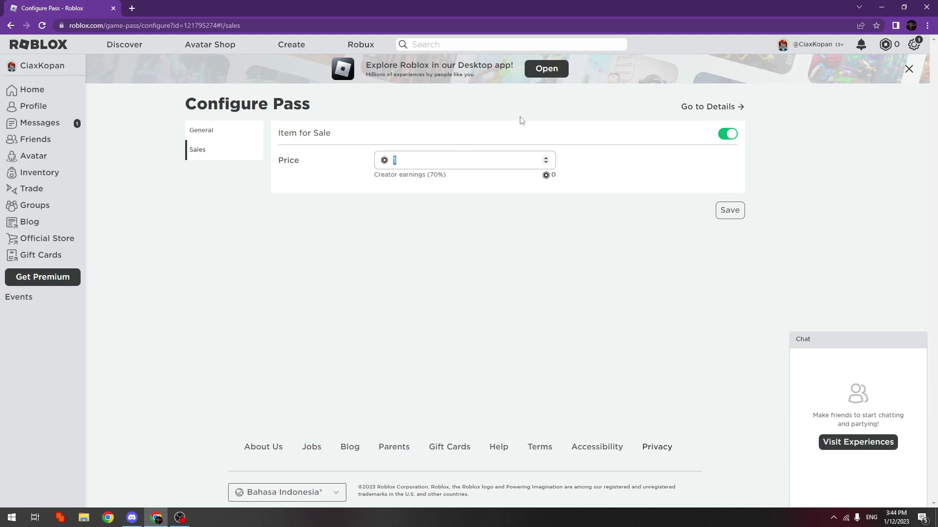
pyautogui.write('100')
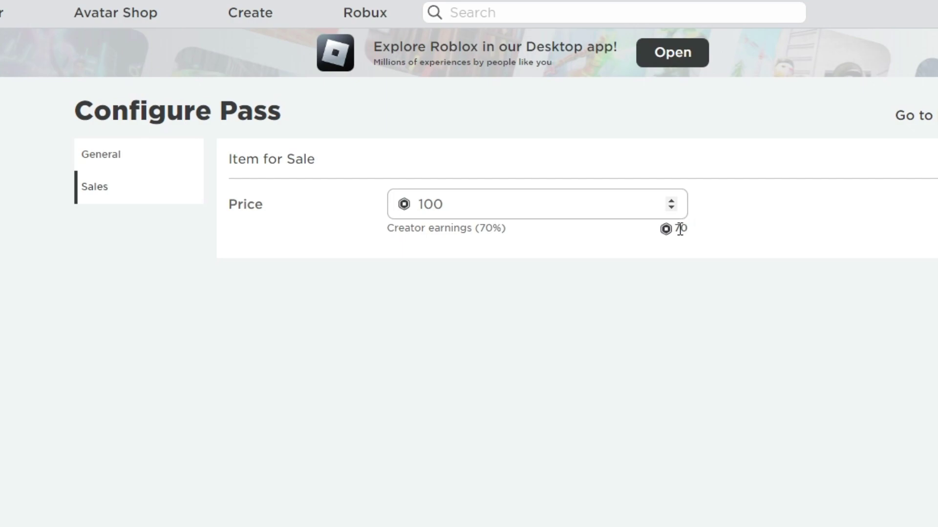
pyautogui.click(618, 286)
# Set the pass price to 143 Robux and check the creator earnings
pyautogui.moveTo(488, 203); pyautogui.dragTo(345, 205)
pyautogui.write('143')
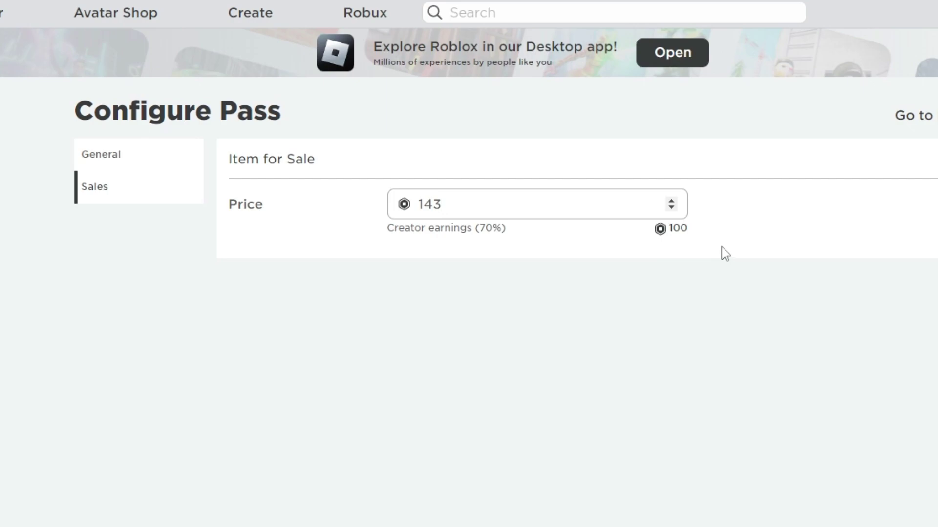
pyautogui.moveTo(688, 230); pyautogui.dragTo(668, 232)
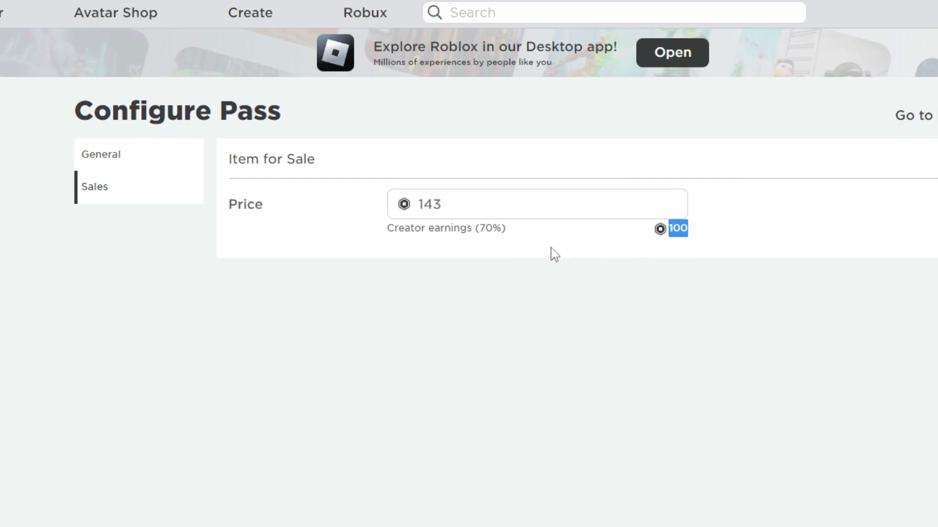
pyautogui.click(690, 239)
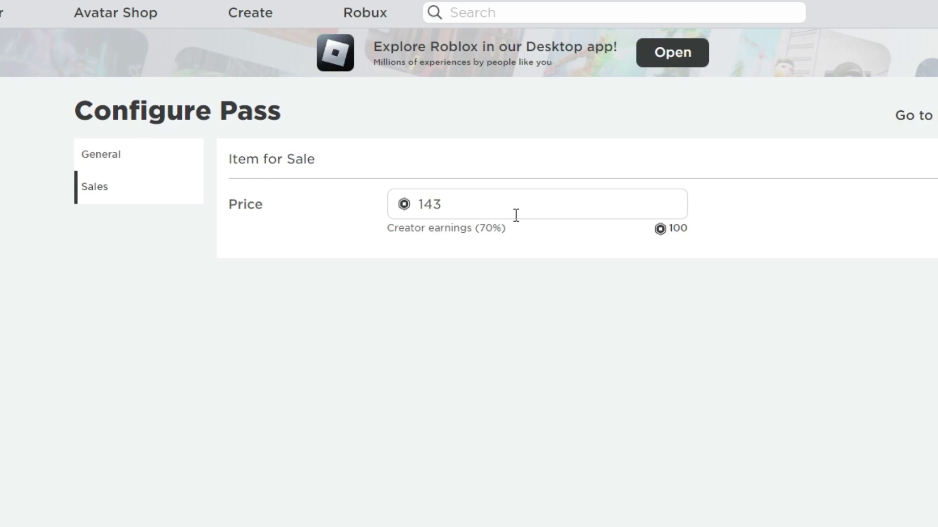
# Set the pass price to 286 Robux and save the sales settings
pyautogui.moveTo(464, 202); pyautogui.dragTo(382, 212)
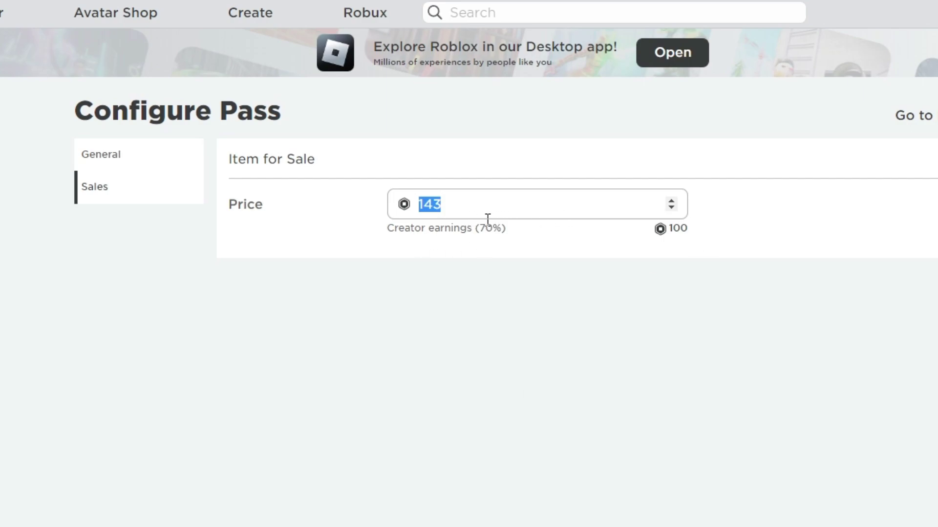
pyautogui.click(431, 203)
pyautogui.hotkey('ctrl', 'a')
pyautogui.write('286')
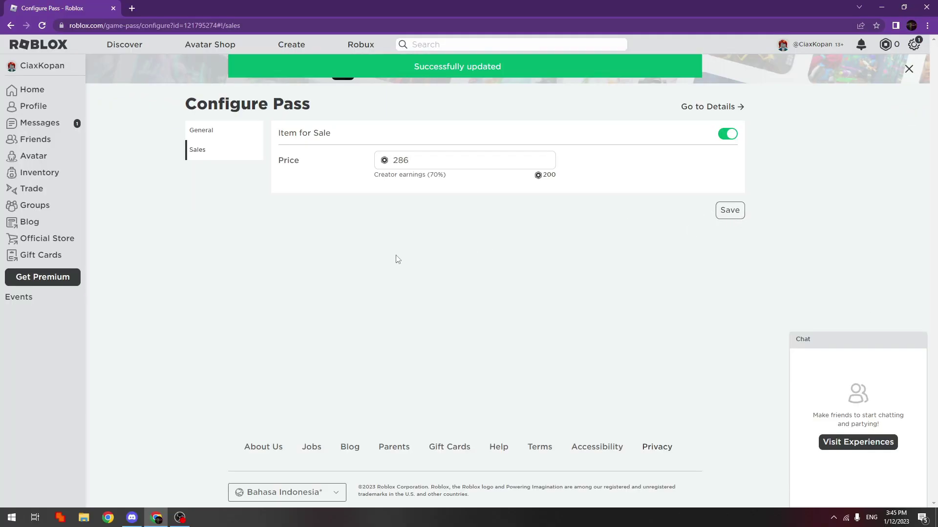
# Return to the profile's creations and open the place's store to show its passes
pyautogui.click(33, 112)
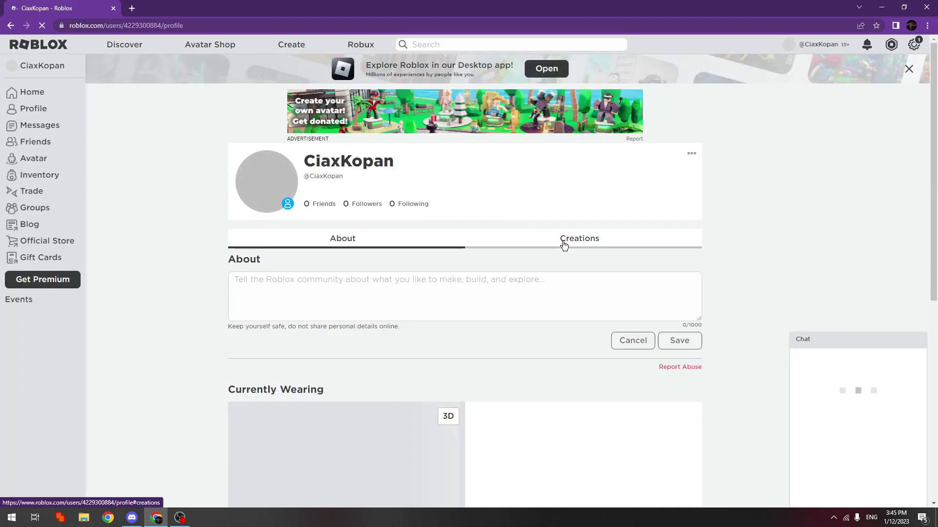
pyautogui.click(564, 241)
pyautogui.scroll(-2, 561, 245)
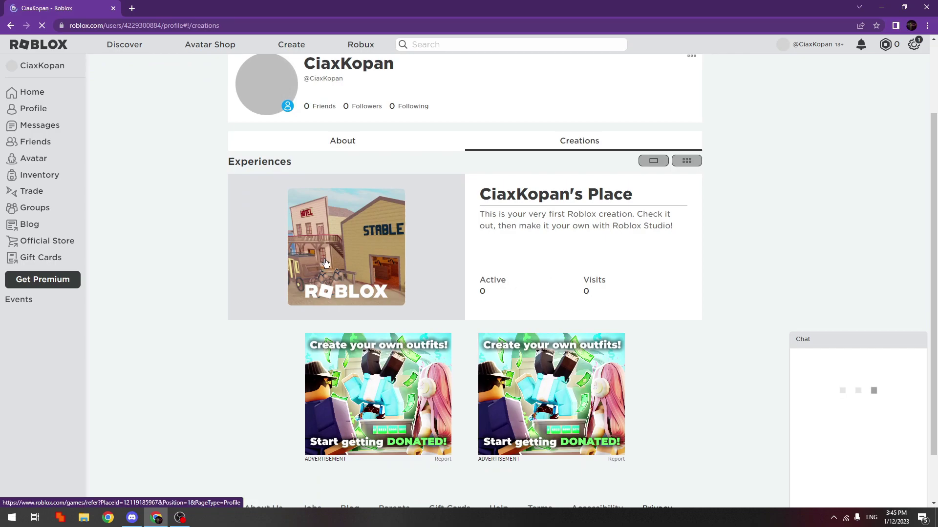
pyautogui.click(339, 240)
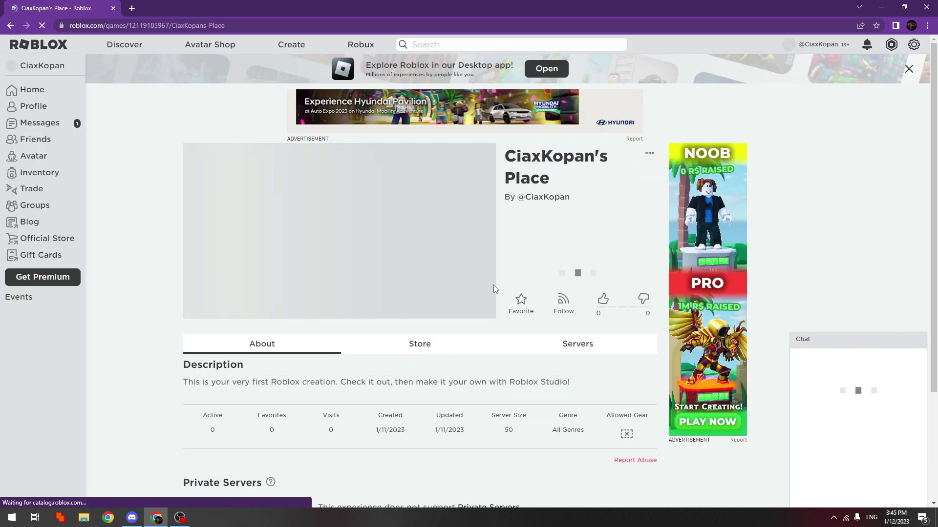
pyautogui.click(420, 344)
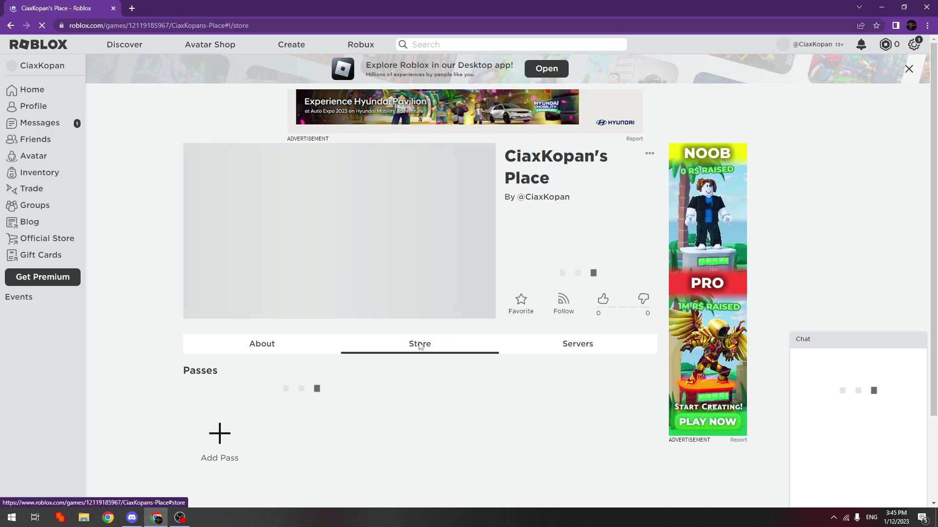
pyautogui.scroll(-3, 400, 360)
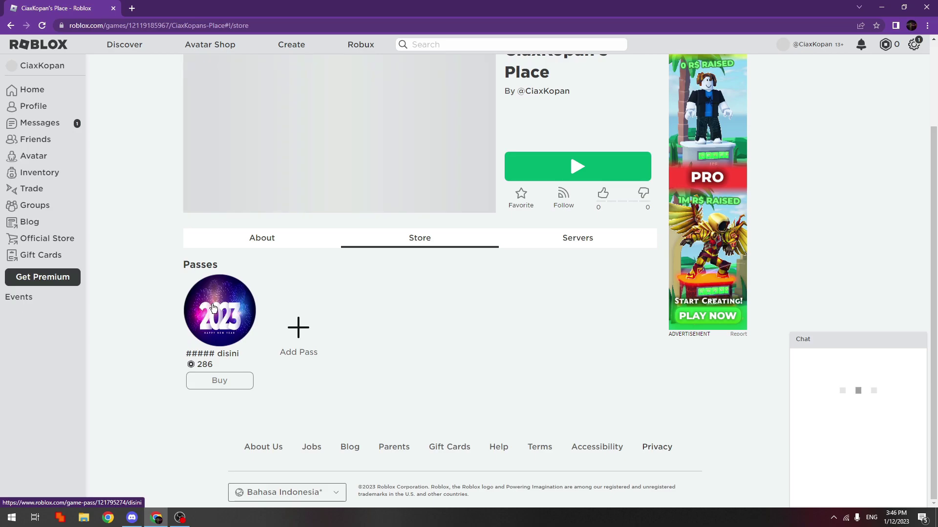
# Open the 286 Robux pass's page and copy its web address
pyautogui.click(213, 308)
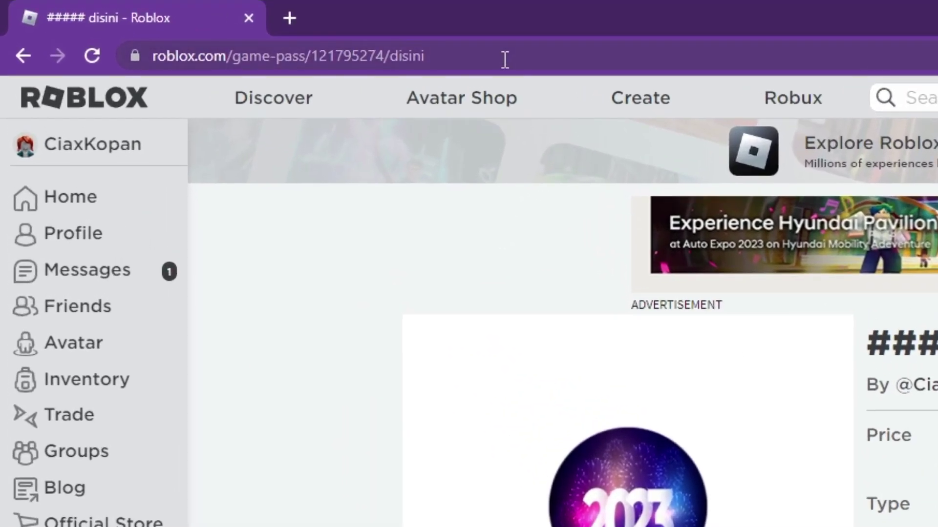
pyautogui.click(155, 50)
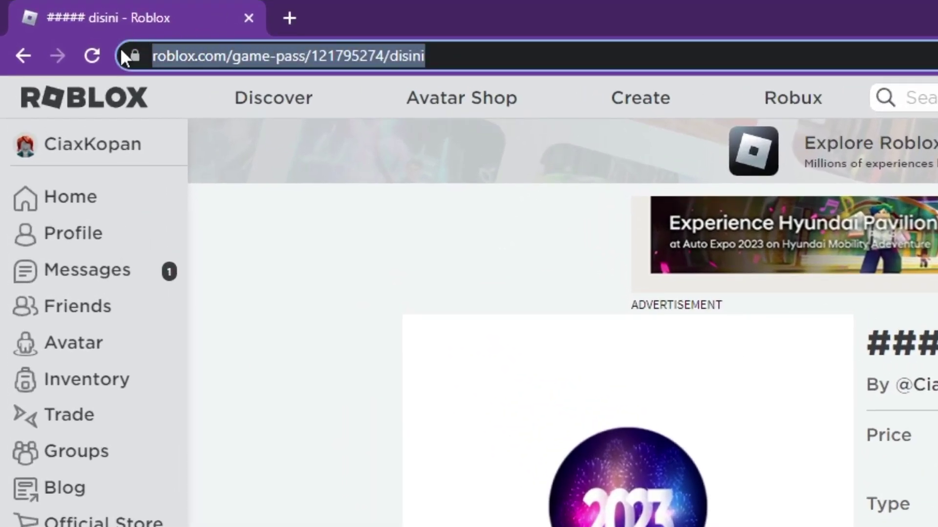
pyautogui.rightClick(208, 49)
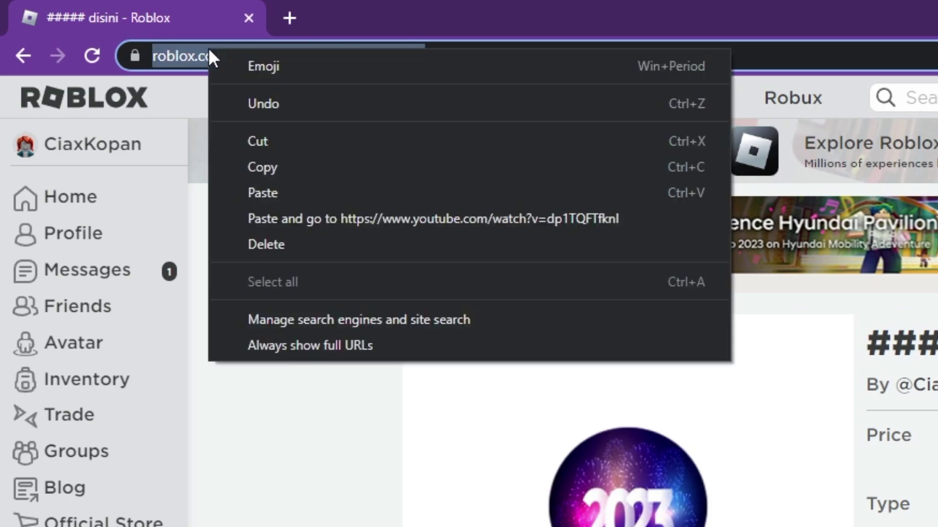
pyautogui.click(258, 167)
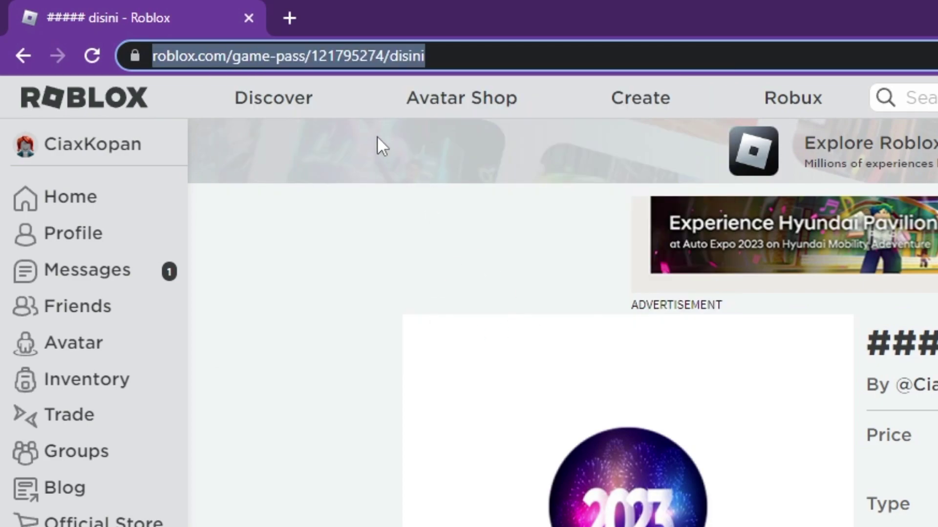